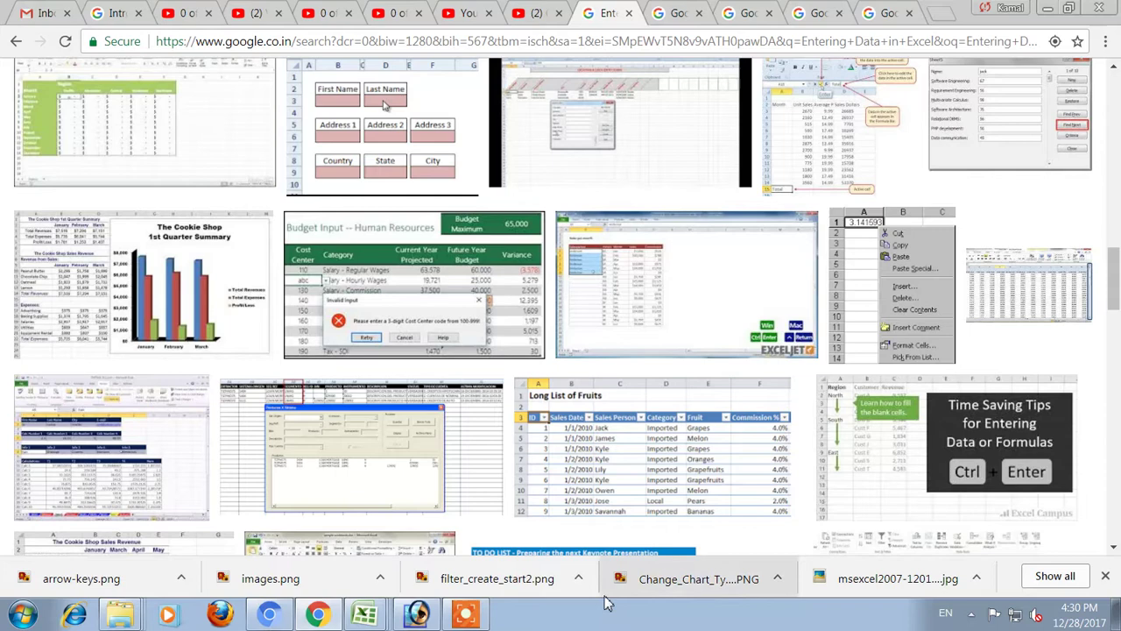
Switch from the browser to the SATNAM workbook and select the 50,000.00 debit in row 12
click(370, 616)
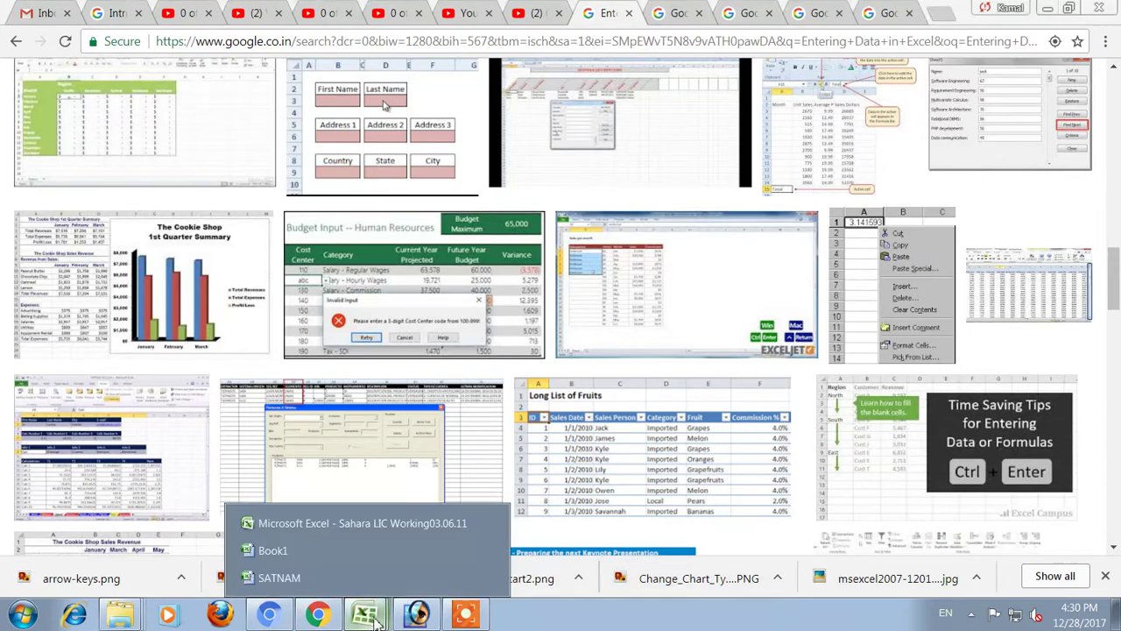
click(346, 523)
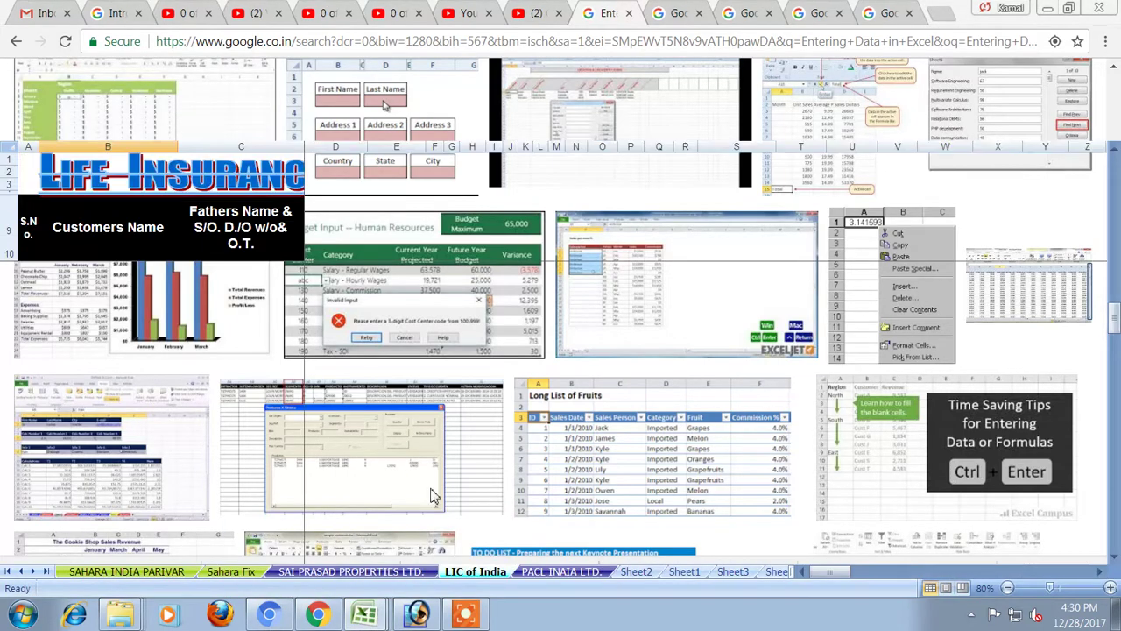
click(369, 607)
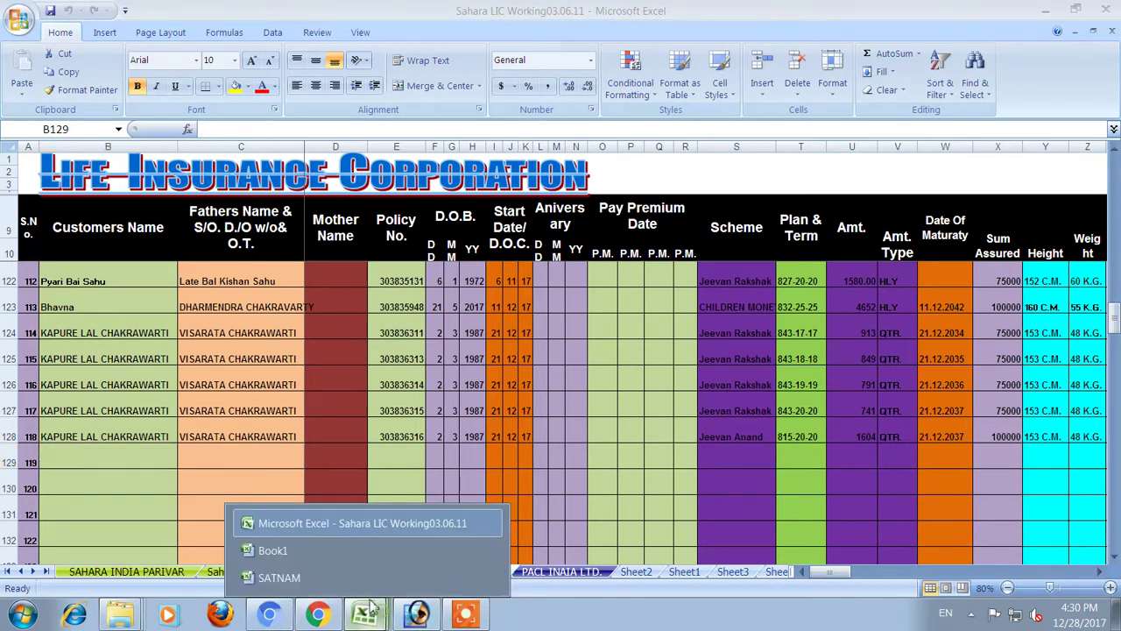
click(342, 577)
click(454, 398)
click(509, 383)
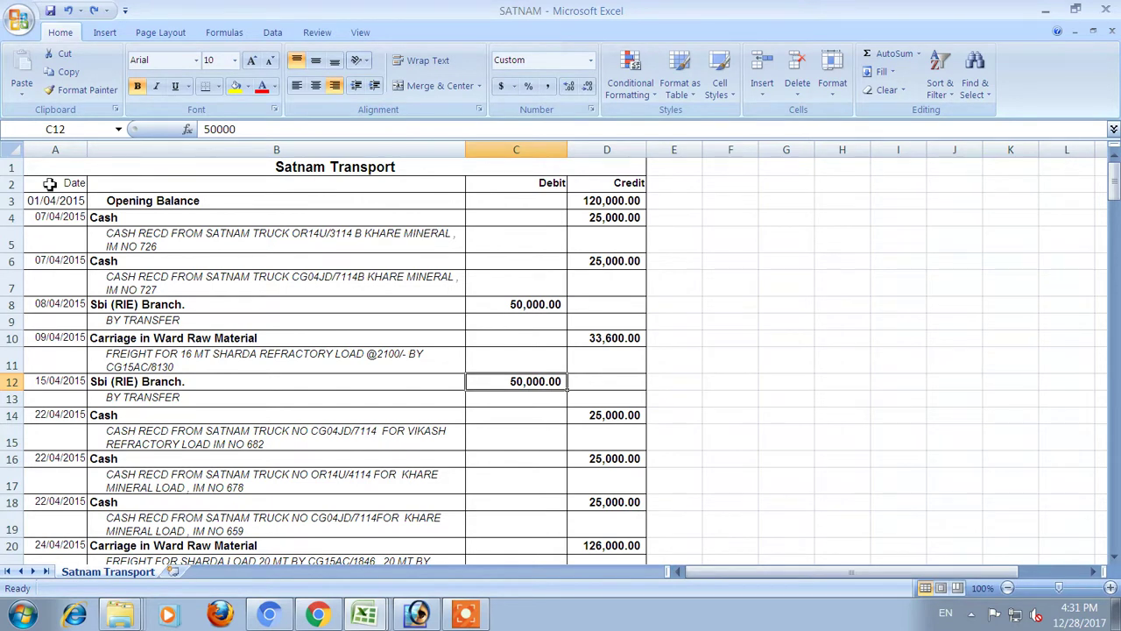
Insert a blank column before the Date column A, shifting the ledger one column right
click(64, 151)
right_click(64, 151)
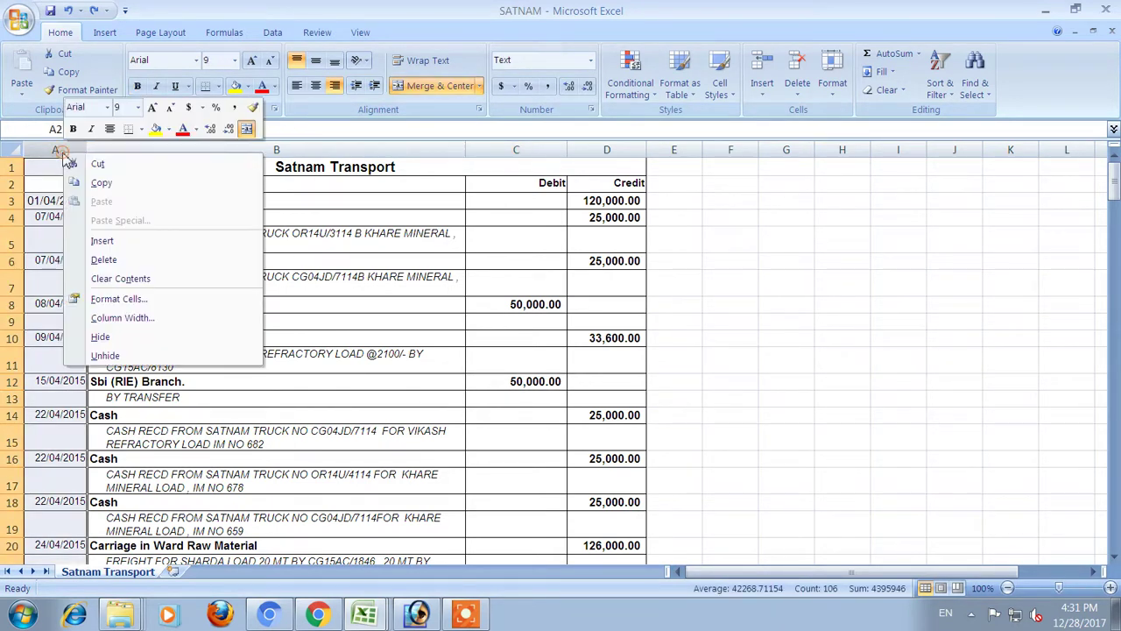
click(78, 240)
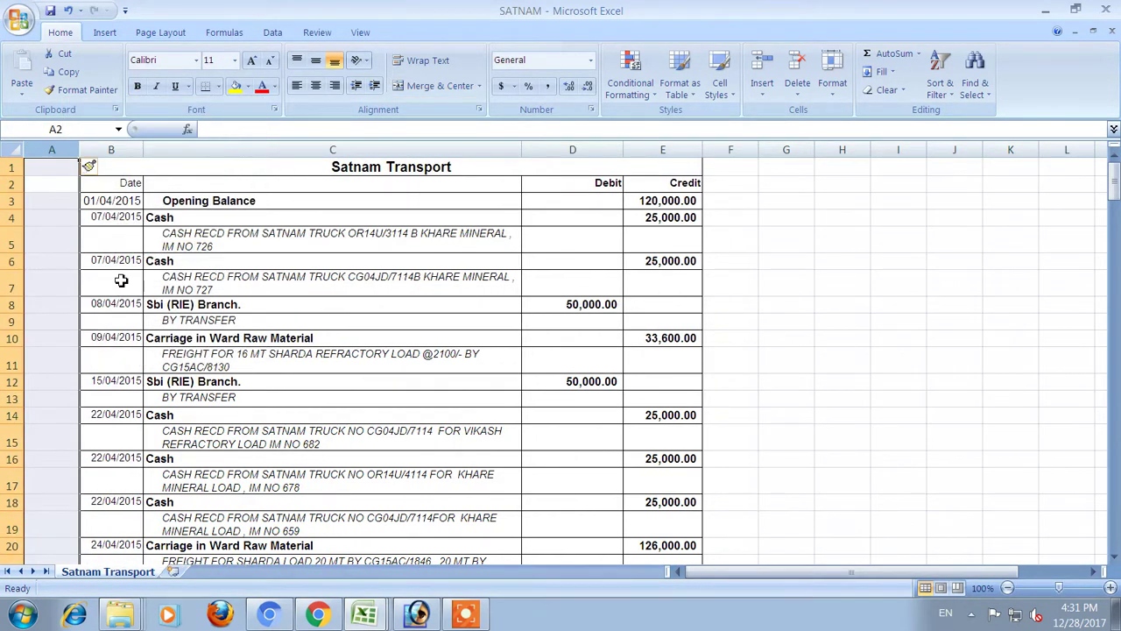
click(99, 278)
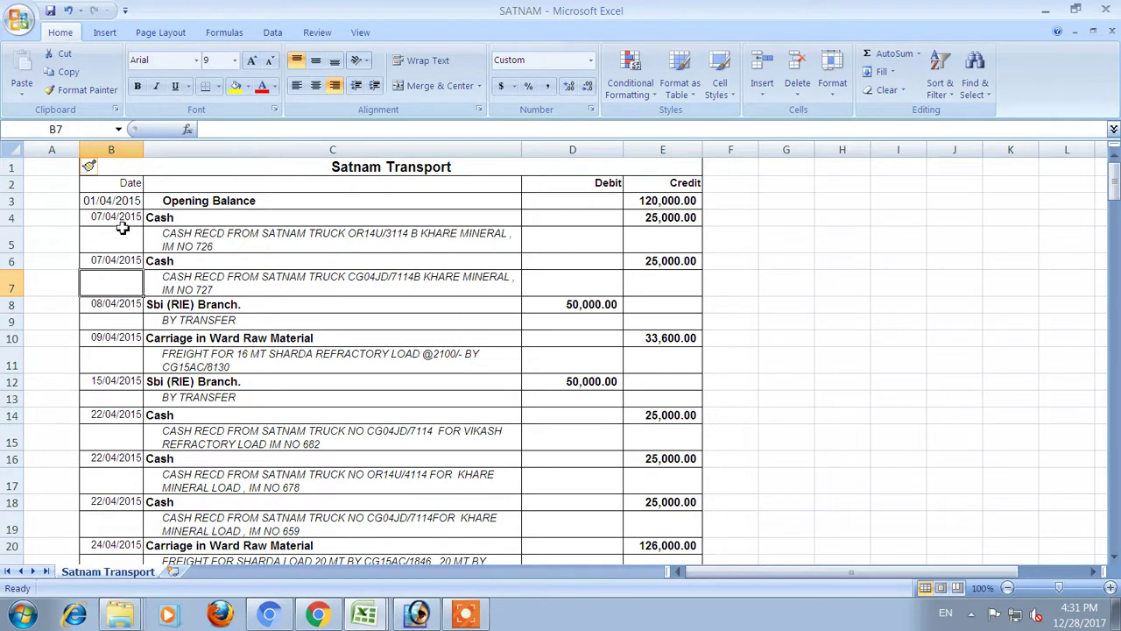
Insert two blank columns at B:C so the ledger's Date column moves to column D
click(104, 146)
drag(104, 146, 160, 150)
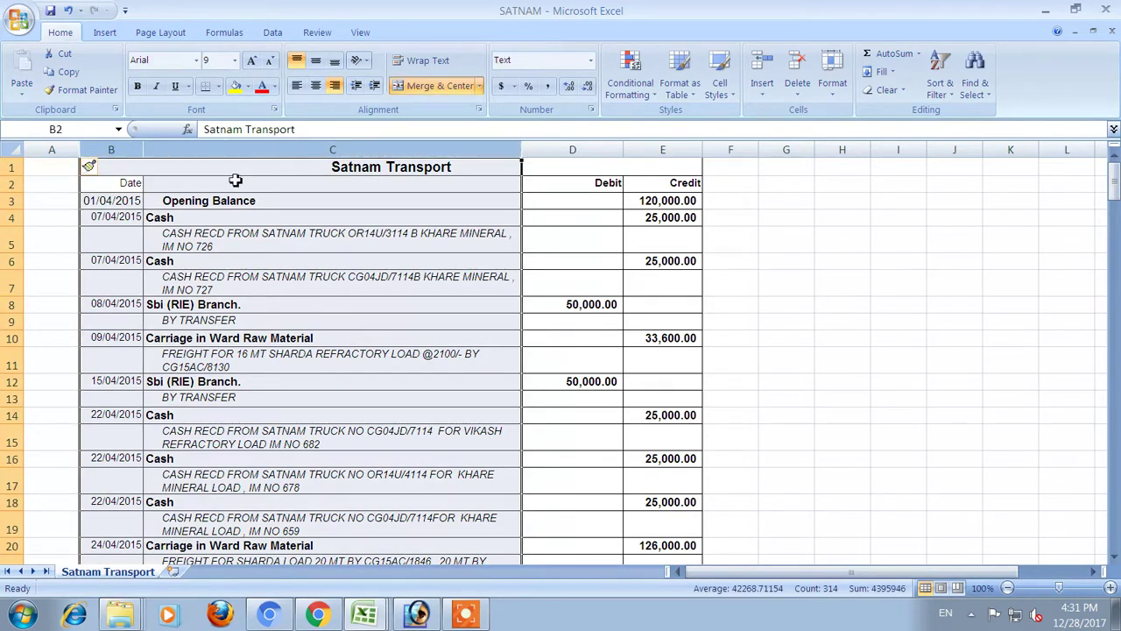
right_click(167, 156)
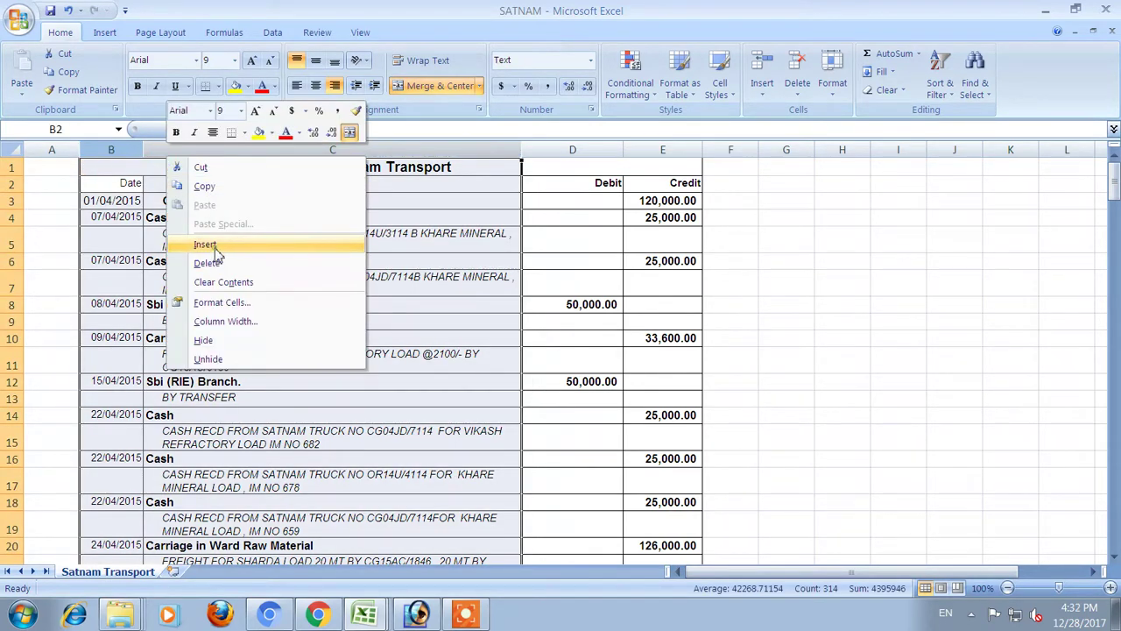
click(214, 244)
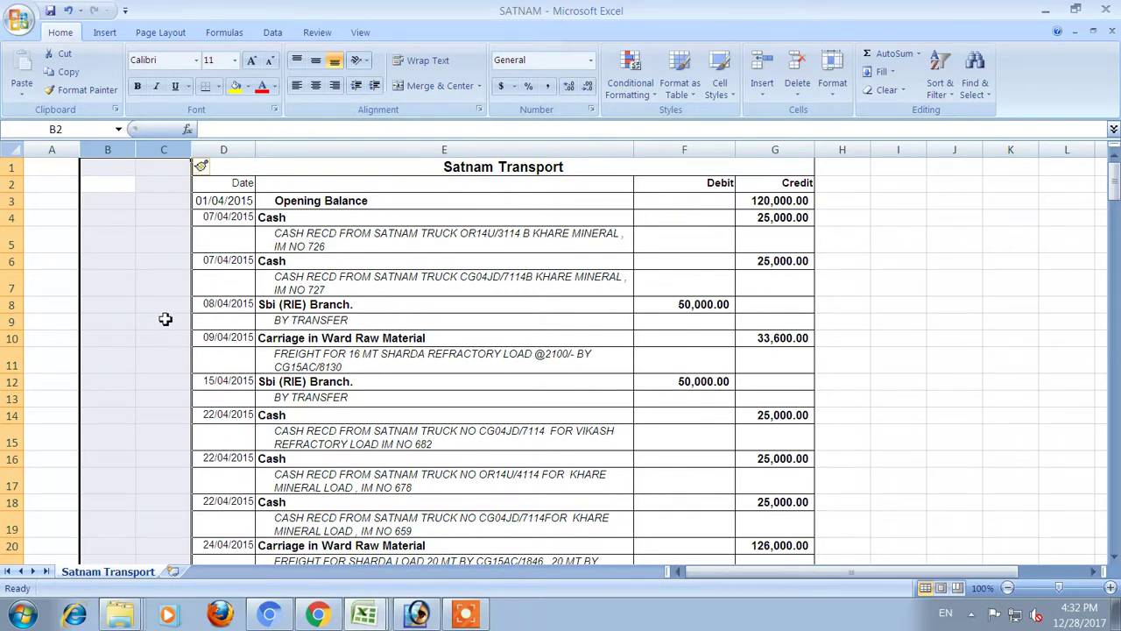
click(127, 322)
click(147, 320)
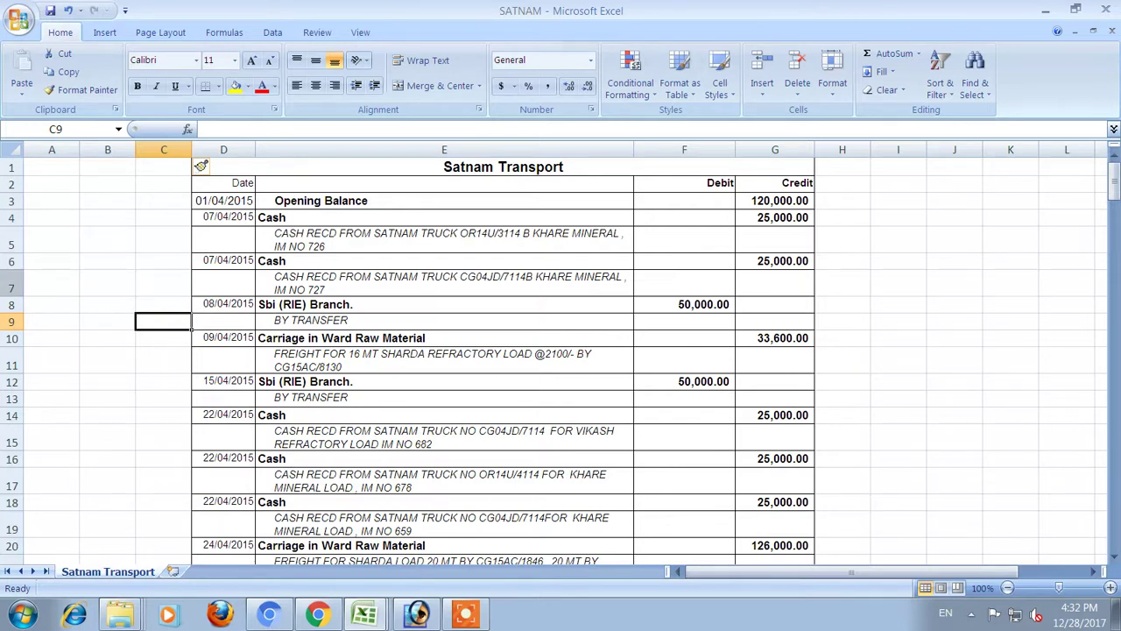
Delete empty columns A and B so the Date column returns to column B
drag(52, 150, 107, 150)
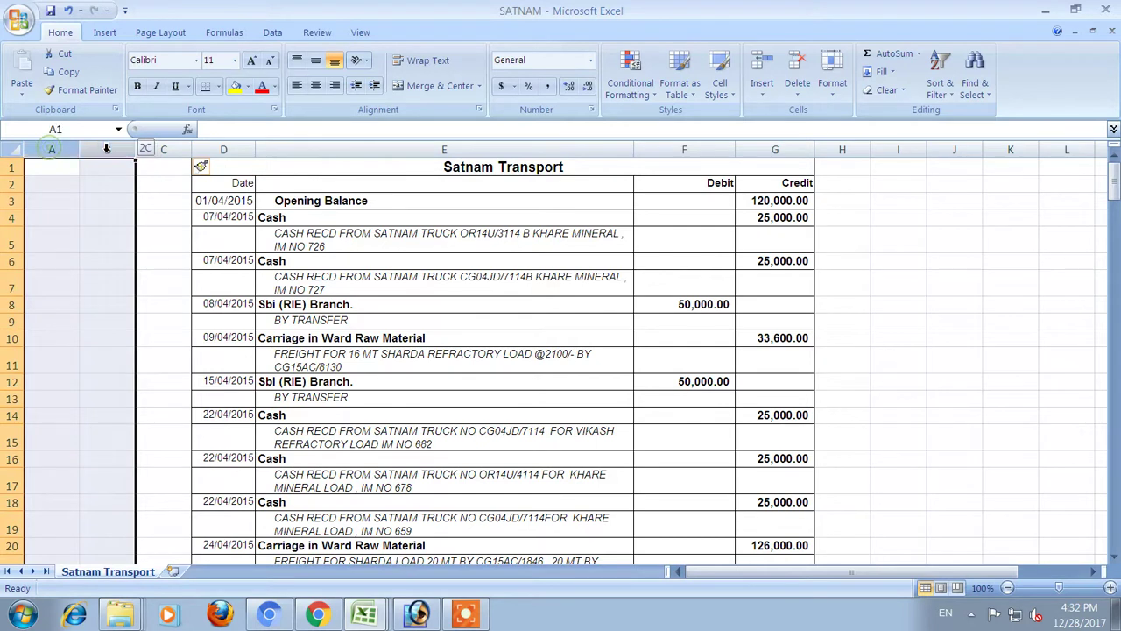
right_click(68, 175)
click(109, 285)
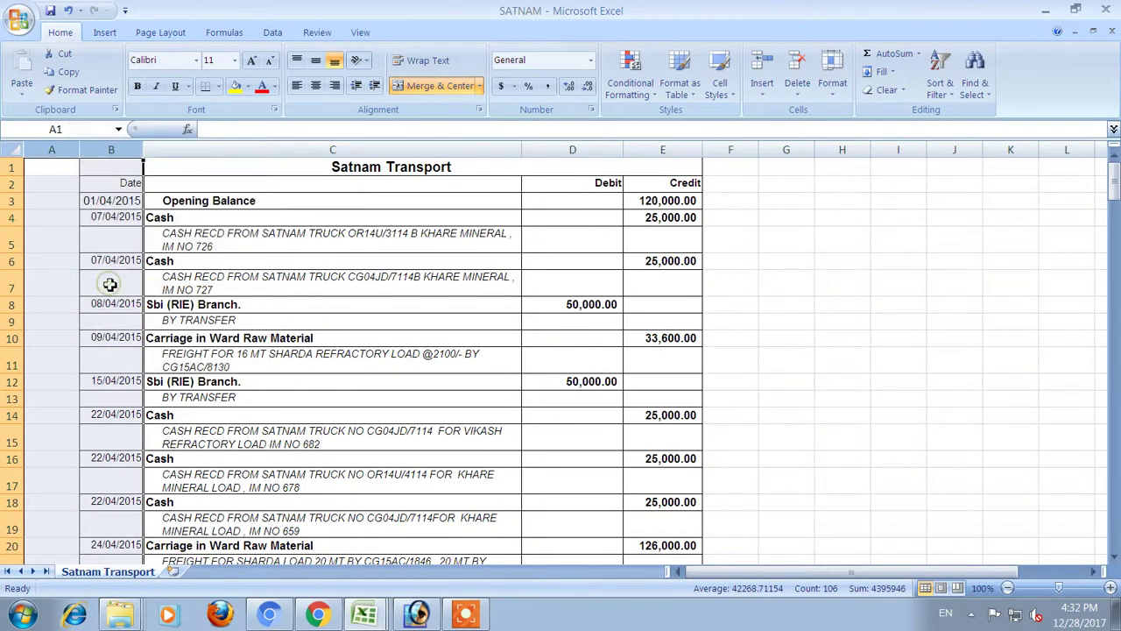